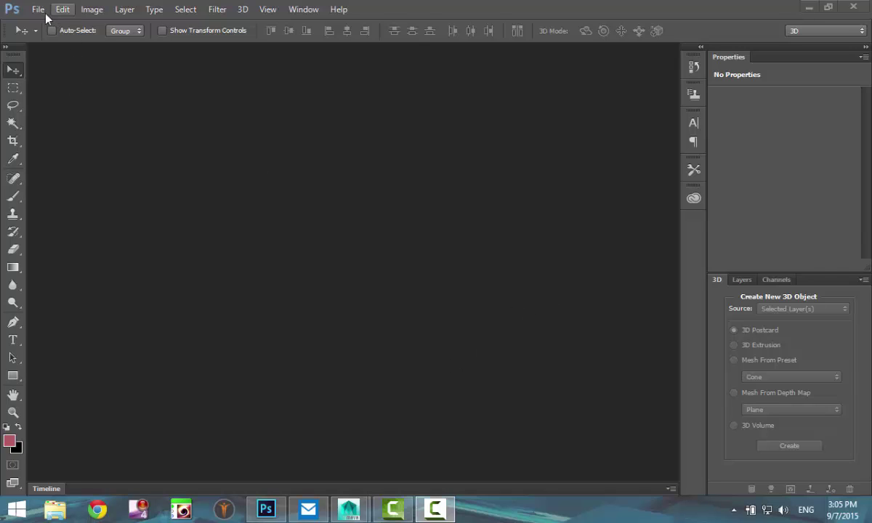
- Open the 'parking lot' photo from the Desktop
{"action": "left_click", "coordinate": [36, 10]}
{"action": "left_click", "coordinate": [70, 42]}
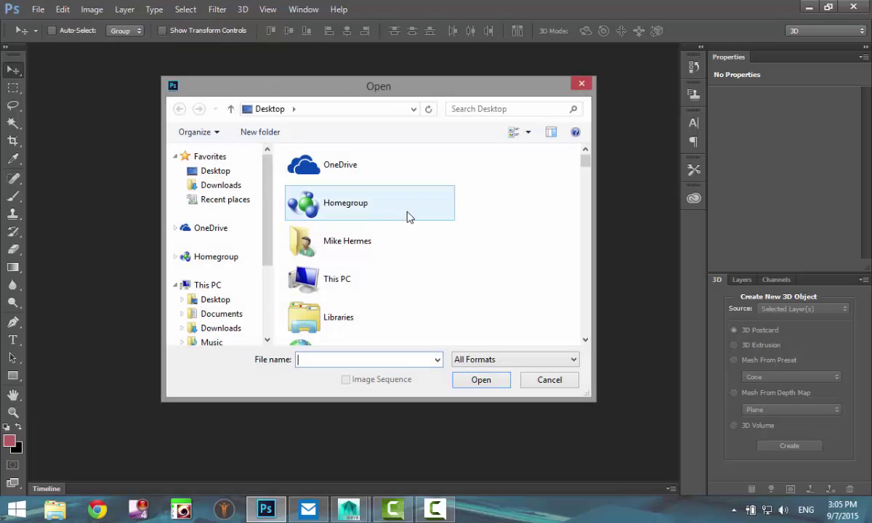
{"action": "left_click_drag", "start_coordinate": [585, 162], "coordinate": [585, 269]}
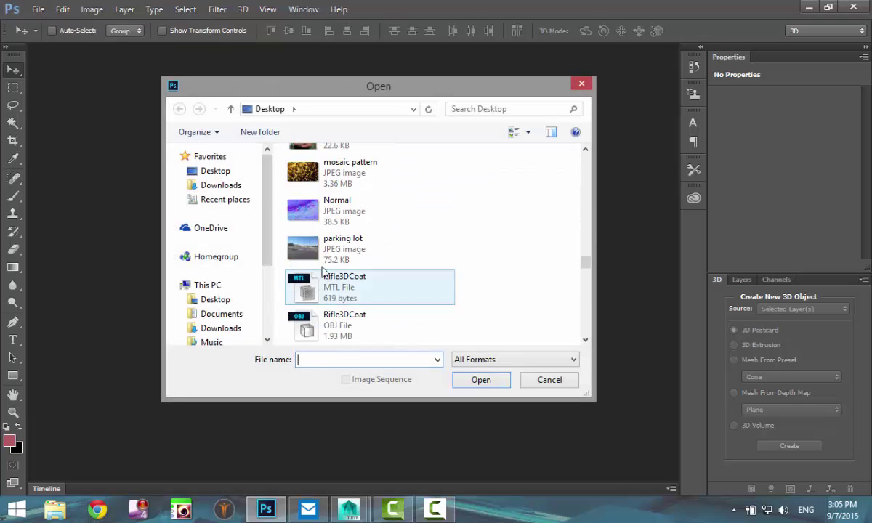
{"action": "left_click", "coordinate": [349, 250]}
{"action": "left_click", "coordinate": [485, 384]}
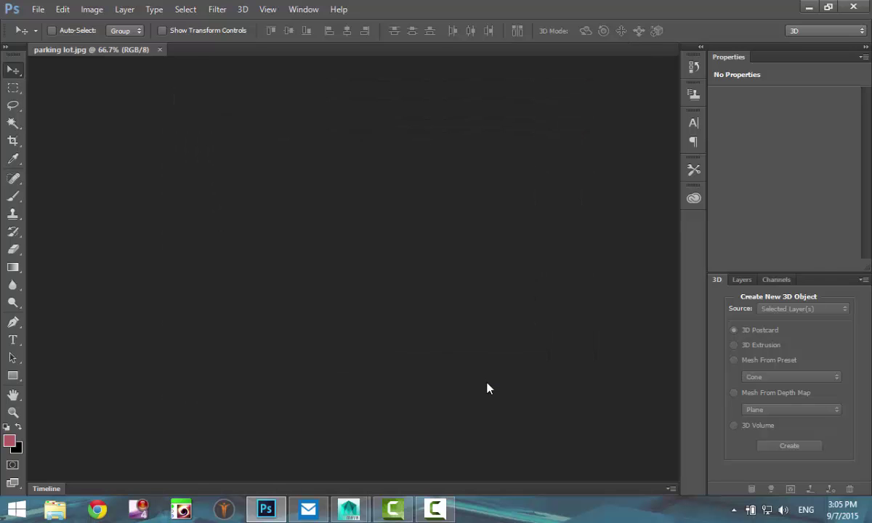
- Set the View zoom so the whole parking lot photo fits in the workspace
{"action": "left_click", "coordinate": [268, 10]}
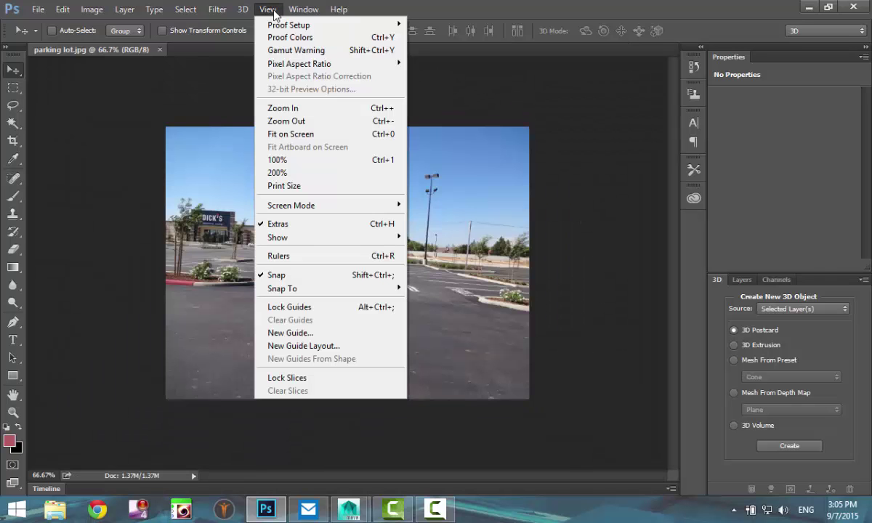
{"action": "left_click", "coordinate": [320, 103]}
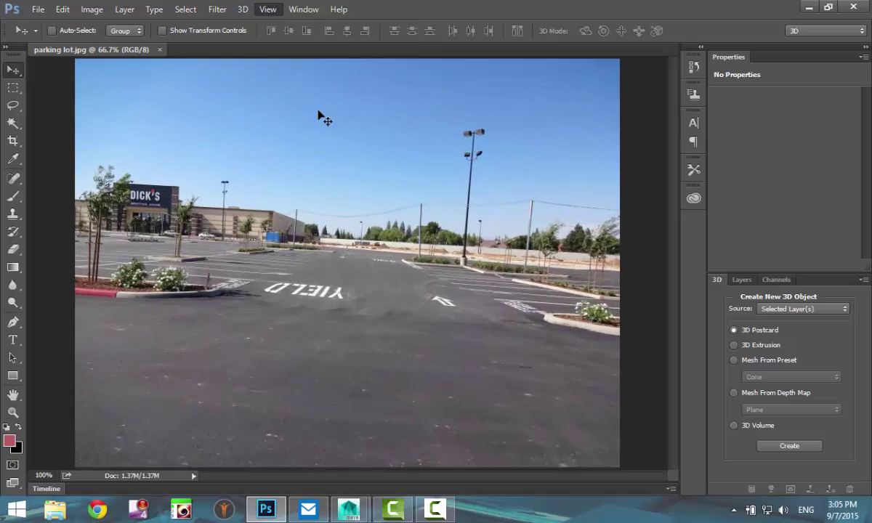
{"action": "left_click", "coordinate": [13, 340]}
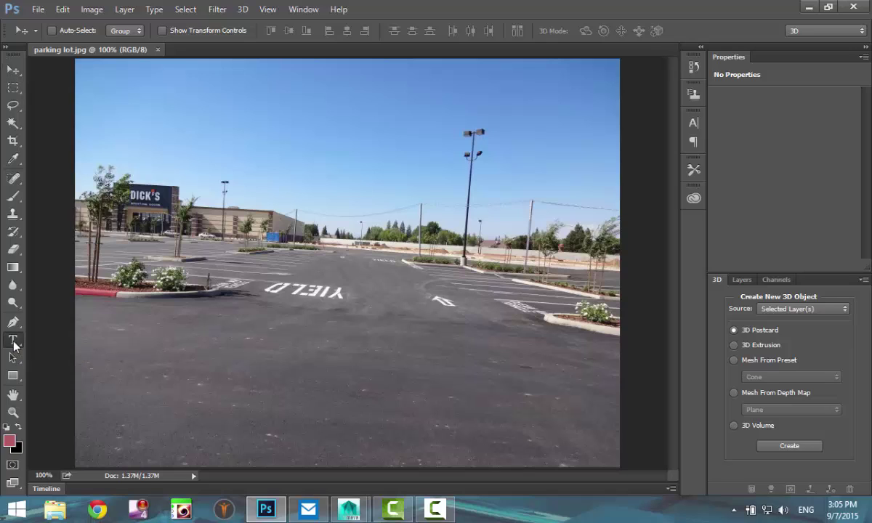
- Type 'ABC' on the asphalt below the YIELD marking and select it
{"action": "left_click", "coordinate": [296, 376]}
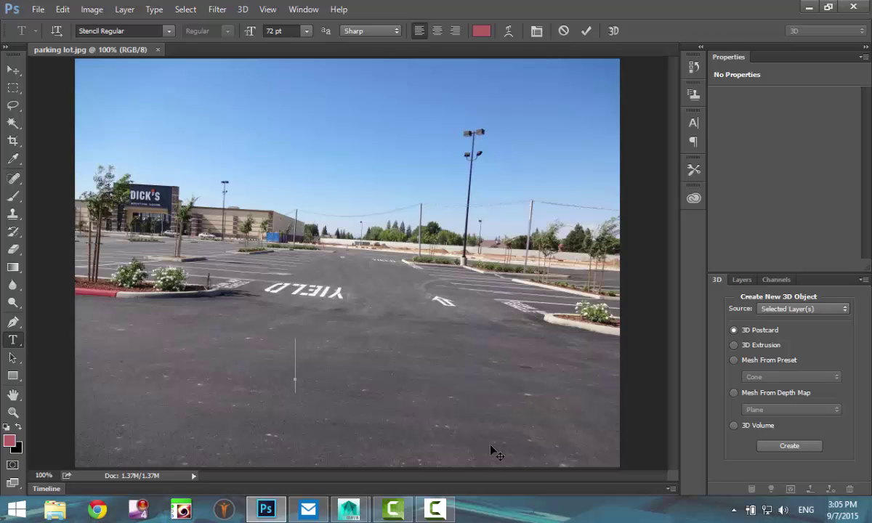
{"action": "type", "text": "A"}
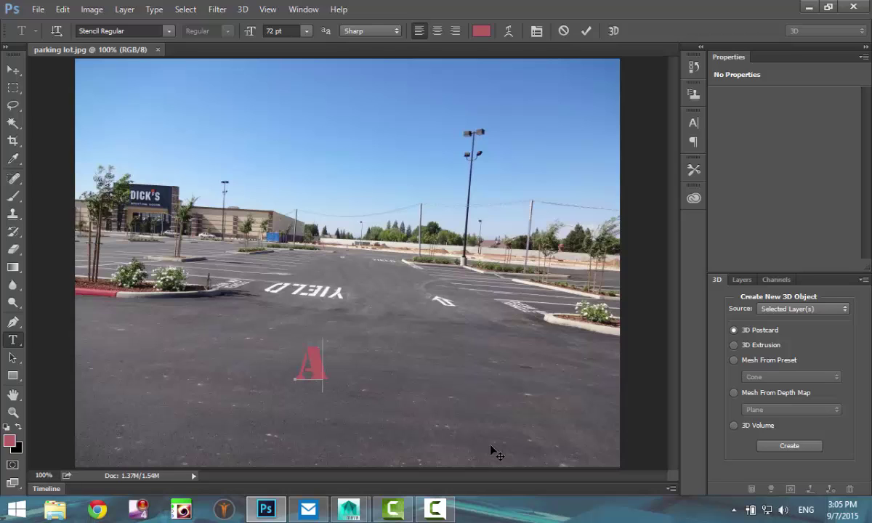
{"action": "type", "text": "BC"}
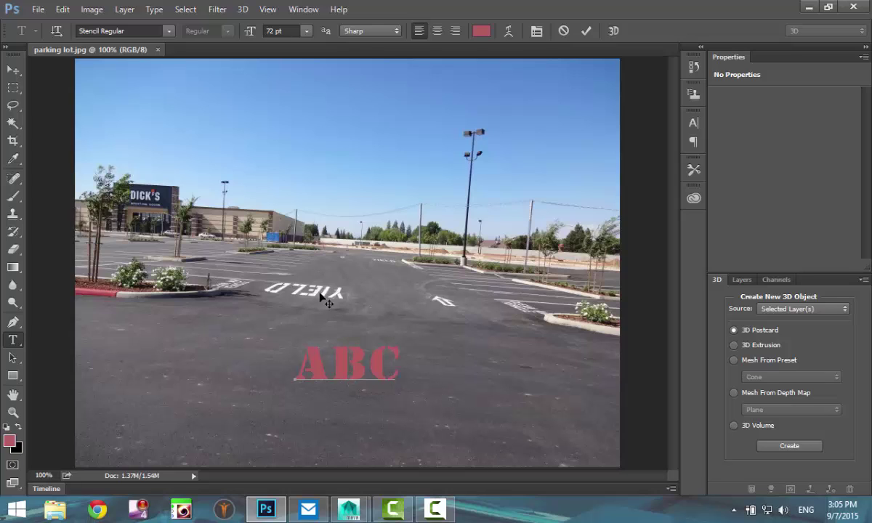
{"action": "double_click", "coordinate": [382, 368]}
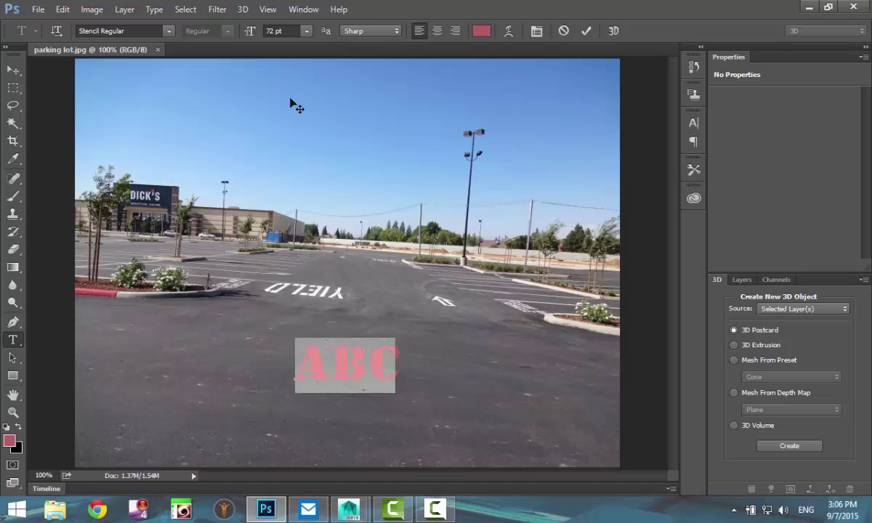
- Set the ABC text to Stencil Regular at 72 pt and commit it
{"action": "left_click", "coordinate": [168, 30]}
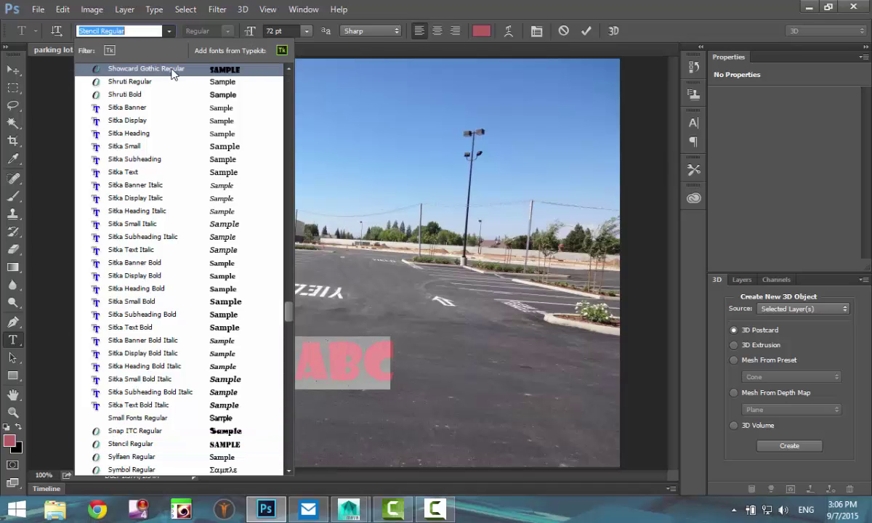
{"action": "left_click", "coordinate": [191, 448]}
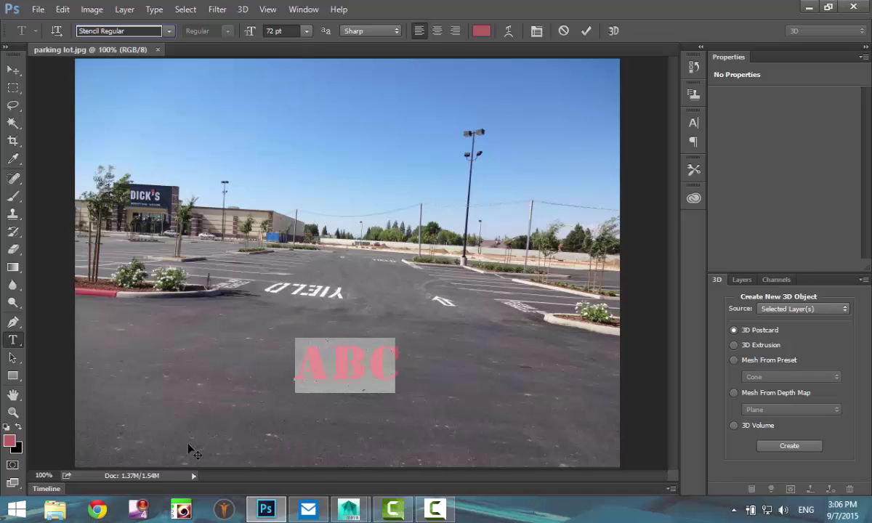
{"action": "left_click", "coordinate": [306, 31]}
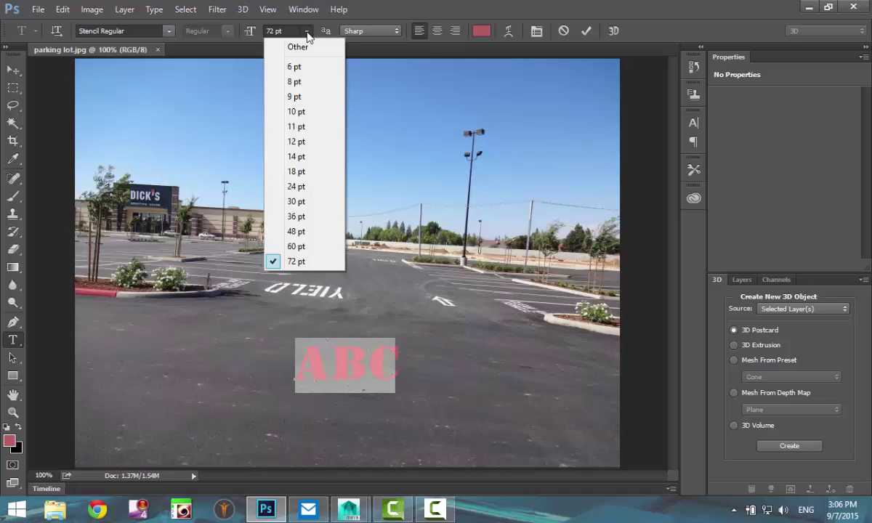
{"action": "left_click", "coordinate": [313, 262]}
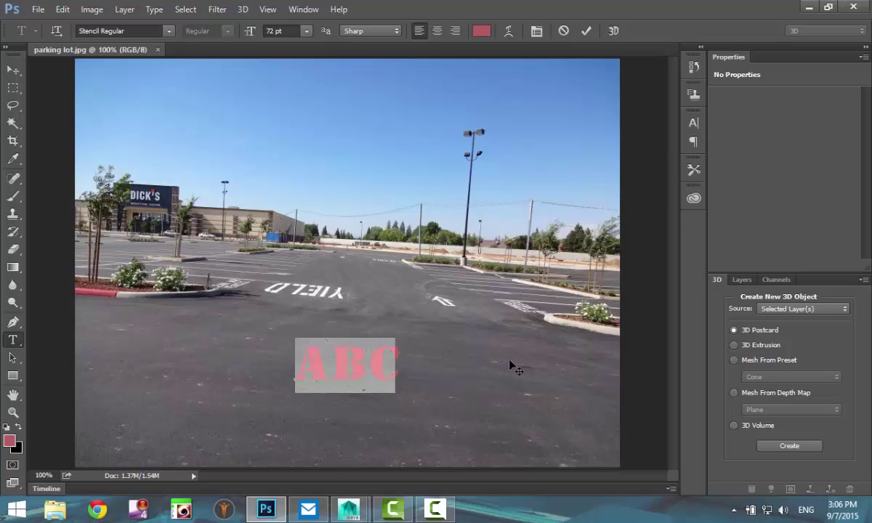
{"action": "left_click", "coordinate": [14, 160]}
- Recolour the ABC text with a grey sampled from the asphalt using the Eyedropper
{"action": "left_click_drag", "start_coordinate": [354, 330], "coordinate": [354, 397]}
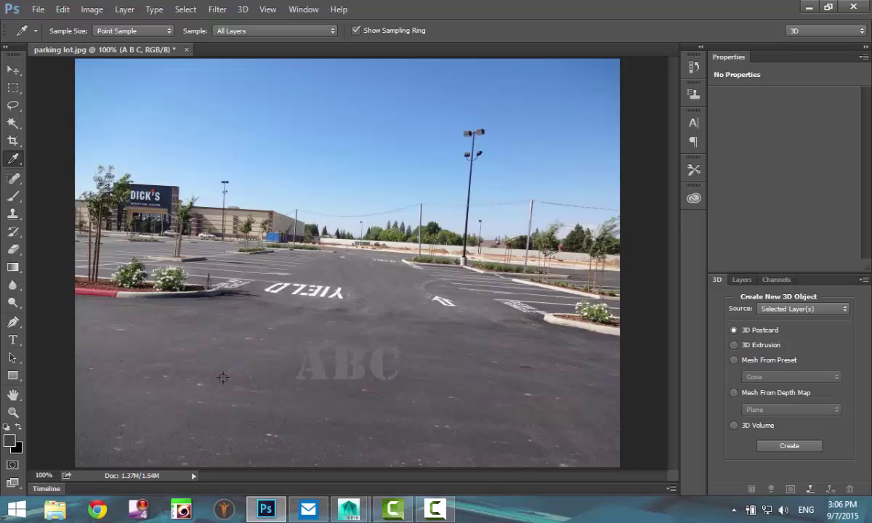
{"action": "left_click", "coordinate": [14, 72]}
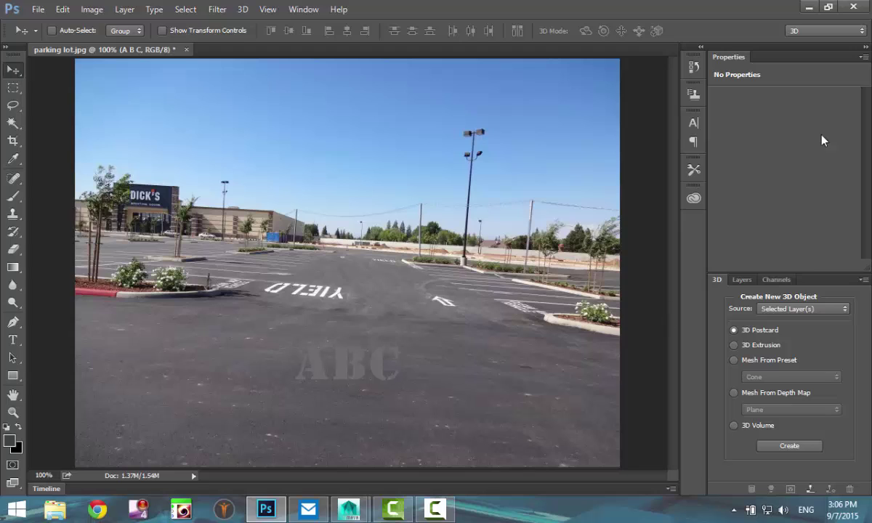
- Convert the ABC type layer using New 3D Extrusion from Selected Layer
{"action": "left_click", "coordinate": [743, 280]}
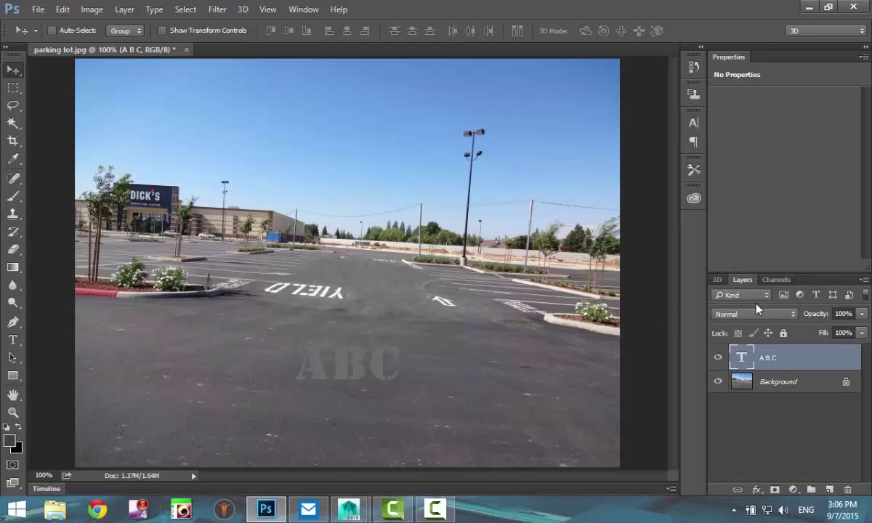
{"action": "right_click", "coordinate": [774, 361]}
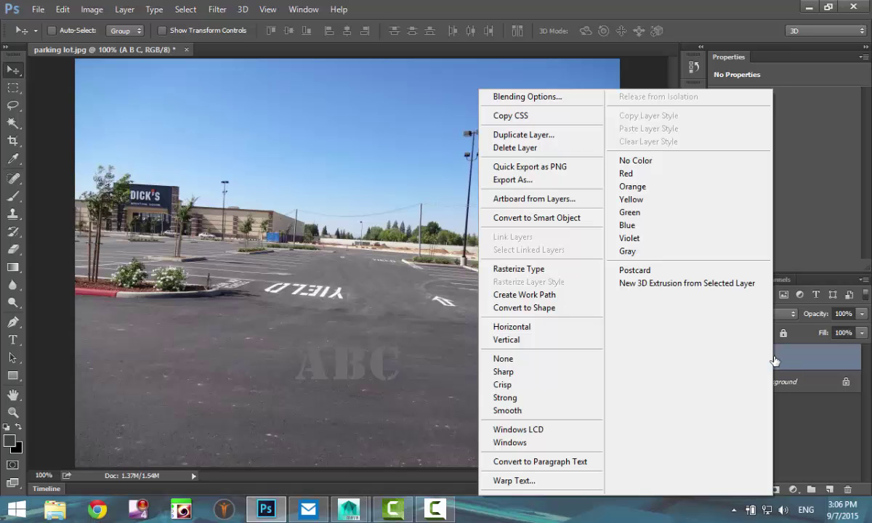
{"action": "left_click", "coordinate": [683, 283]}
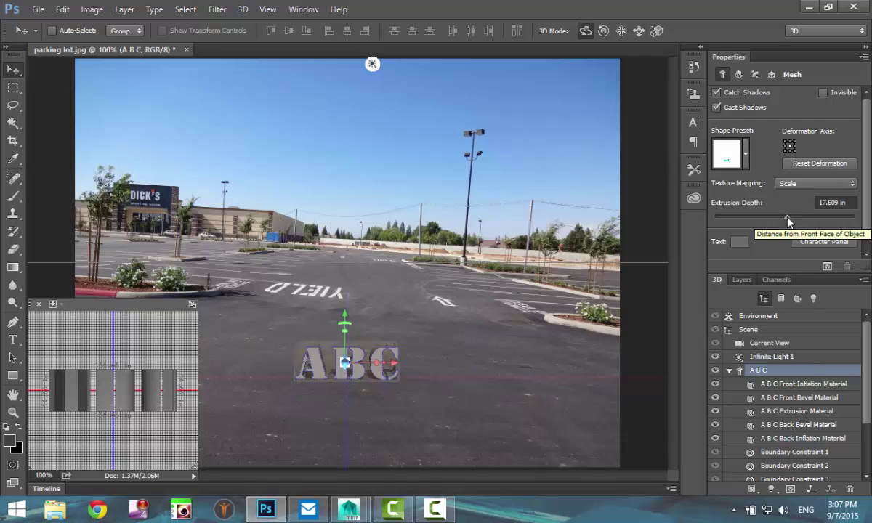
- Increase the ABC extrusion depth to 77.818 in and lift it along the Y axis
{"action": "left_click_drag", "start_coordinate": [789, 221], "coordinate": [798, 224]}
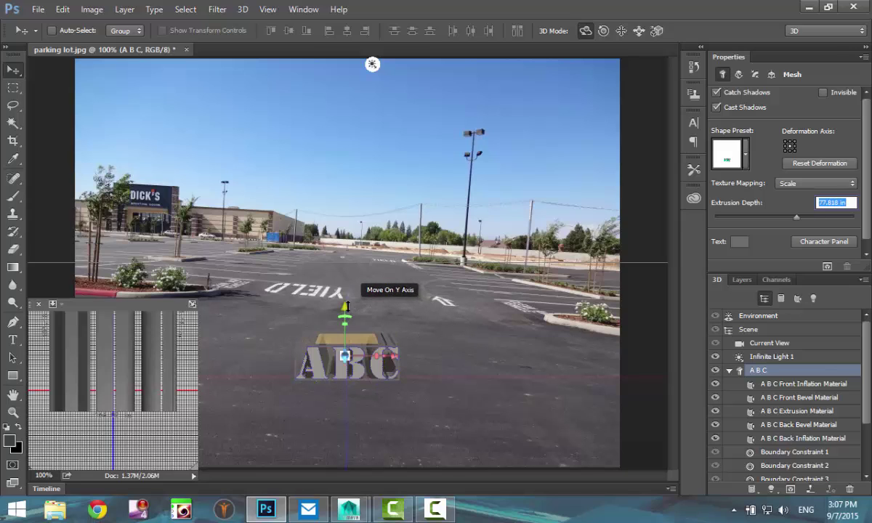
{"action": "left_click_drag", "start_coordinate": [344, 304], "coordinate": [352, 274]}
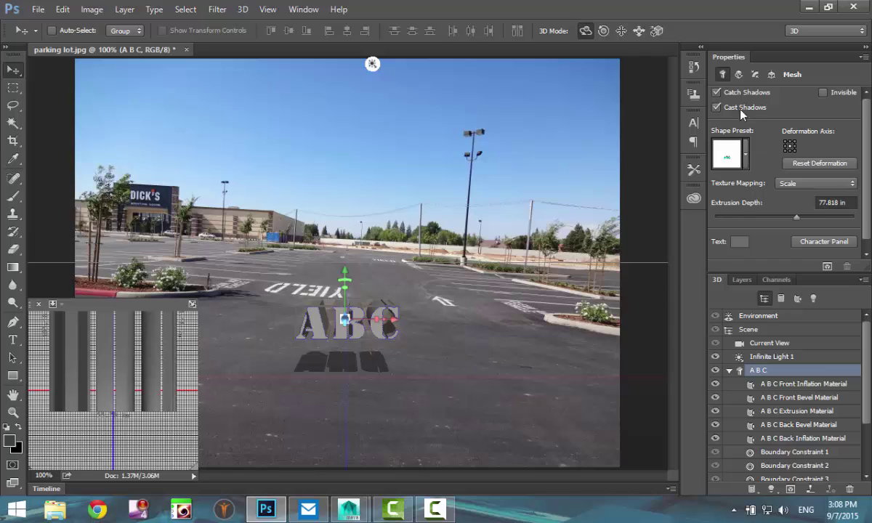
- Lower the ABC extrusion depth to 38.909 in, undoing a trial twist back to 0°
{"action": "left_click", "coordinate": [739, 75]}
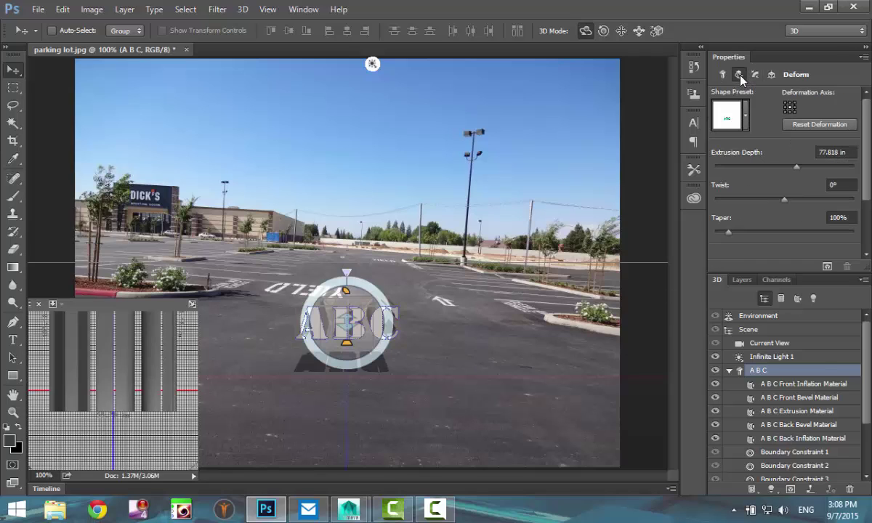
{"action": "left_click_drag", "start_coordinate": [797, 169], "coordinate": [789, 166]}
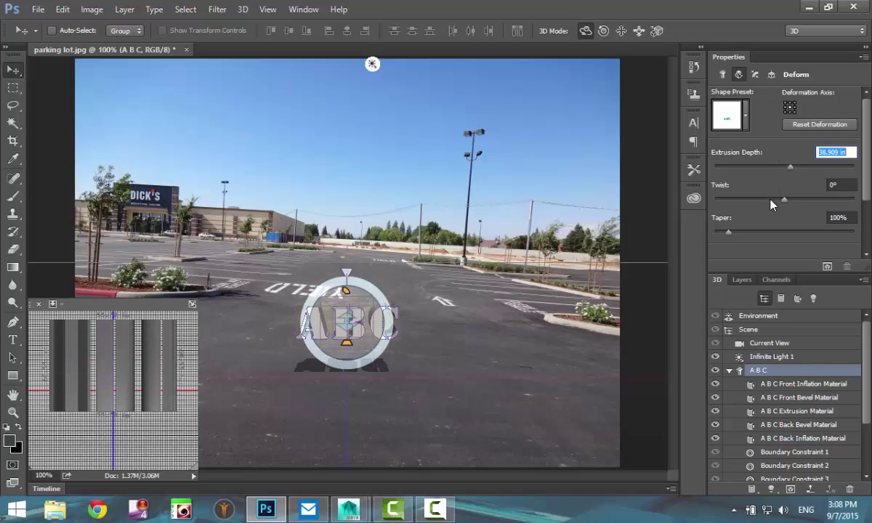
{"action": "left_click_drag", "start_coordinate": [786, 204], "coordinate": [775, 200]}
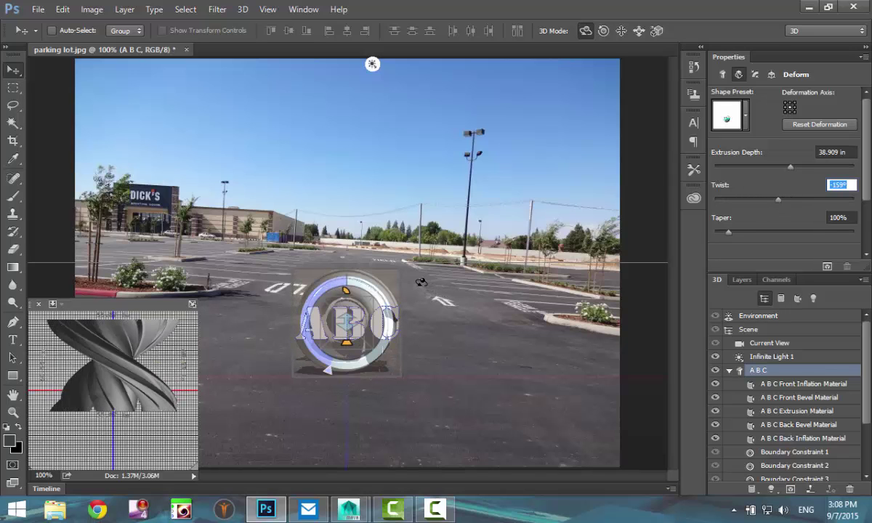
{"action": "key", "text": "ctrl+z"}
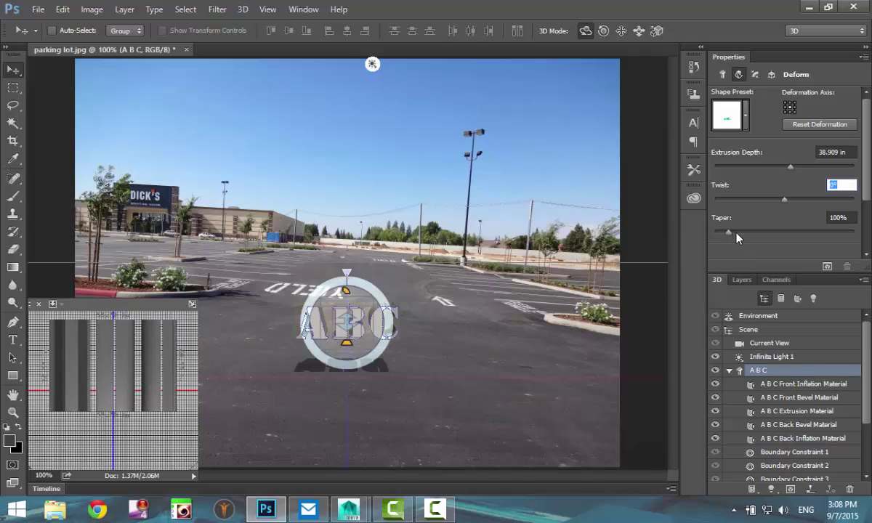
- Review the ABC Cap bevel and inflate settings, then select Infinite Light 1
{"action": "left_click", "coordinate": [756, 75]}
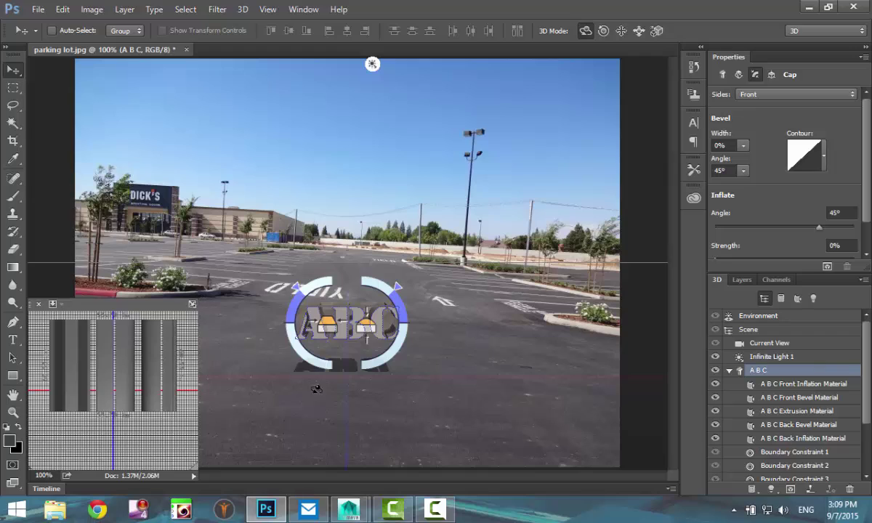
{"action": "left_click", "coordinate": [372, 65]}
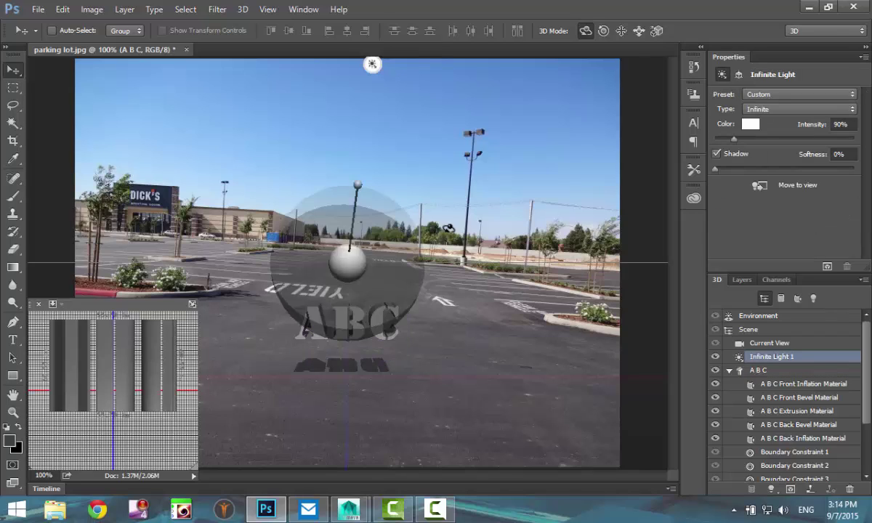
- Swing Infinite Light 1 leftward so the ABC shadow stretches across the asphalt
{"action": "mouse_move", "coordinate": [336, 174]}
{"action": "left_mouse_down"}
{"action": "mouse_move", "coordinate": [341, 146]}
{"action": "mouse_move", "coordinate": [332, 144]}
{"action": "mouse_move", "coordinate": [314, 208]}
{"action": "mouse_move", "coordinate": [264, 169]}
{"action": "mouse_move", "coordinate": [320, 216]}
{"action": "left_mouse_up"}
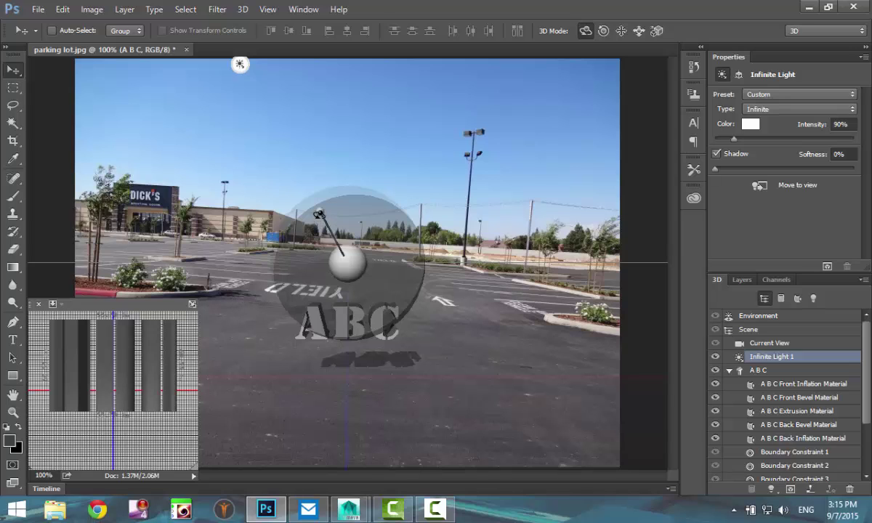
{"action": "left_click_drag", "start_coordinate": [319, 211], "coordinate": [251, 211]}
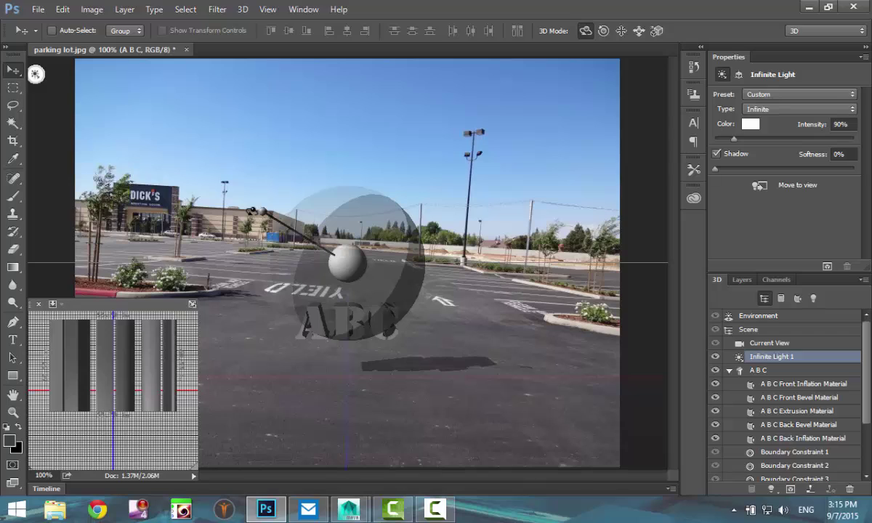